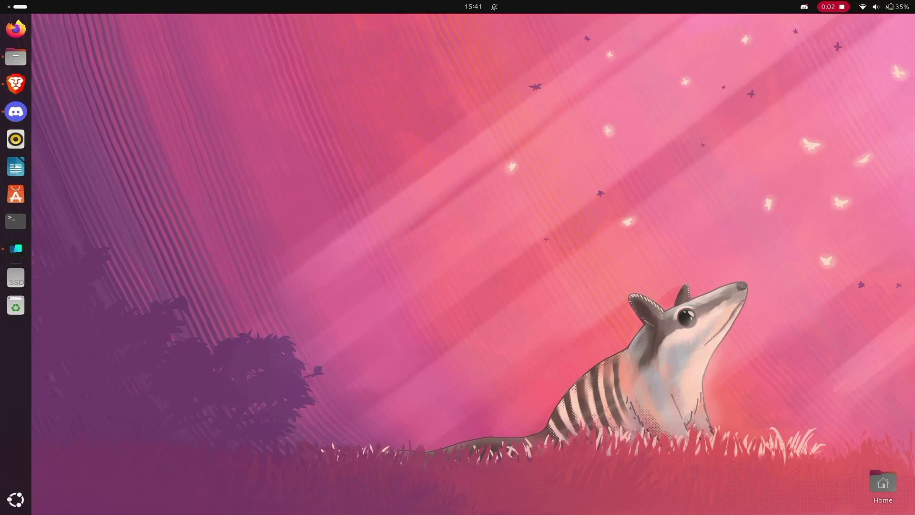
Open Downloads and try opening the VS Code .deb, closing the archive viewer it launches
{"action": "left_click", "coordinate": [16, 56]}
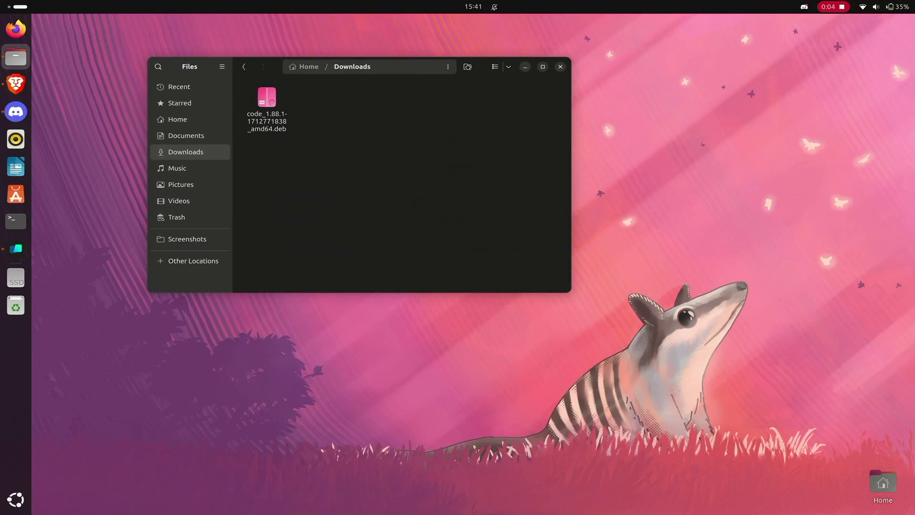
{"action": "double_click", "coordinate": [267, 107]}
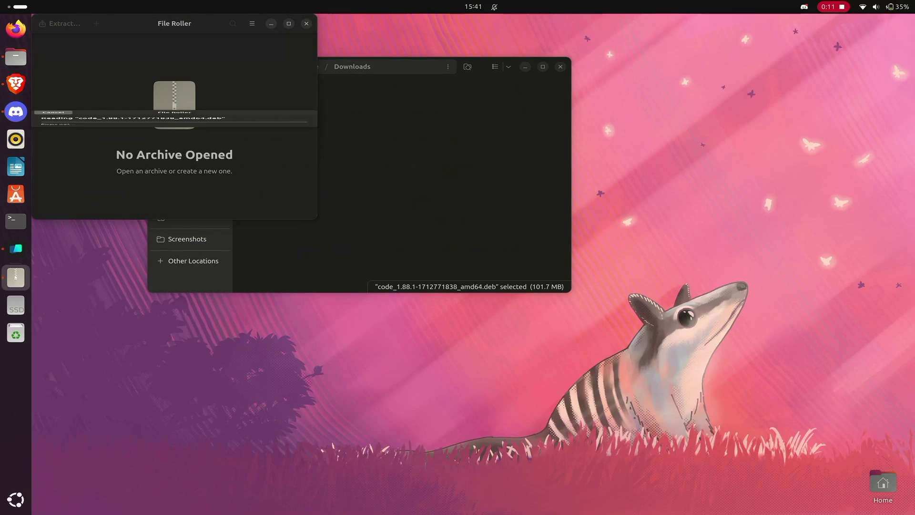
{"action": "left_click", "coordinate": [306, 23]}
{"action": "right_click", "coordinate": [267, 108]}
{"action": "left_click", "coordinate": [321, 132]}
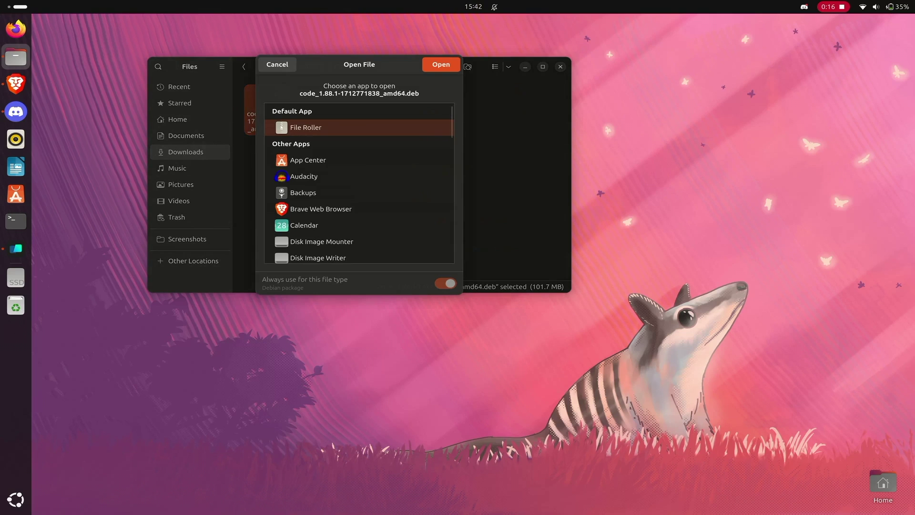
{"action": "left_click", "coordinate": [308, 161]}
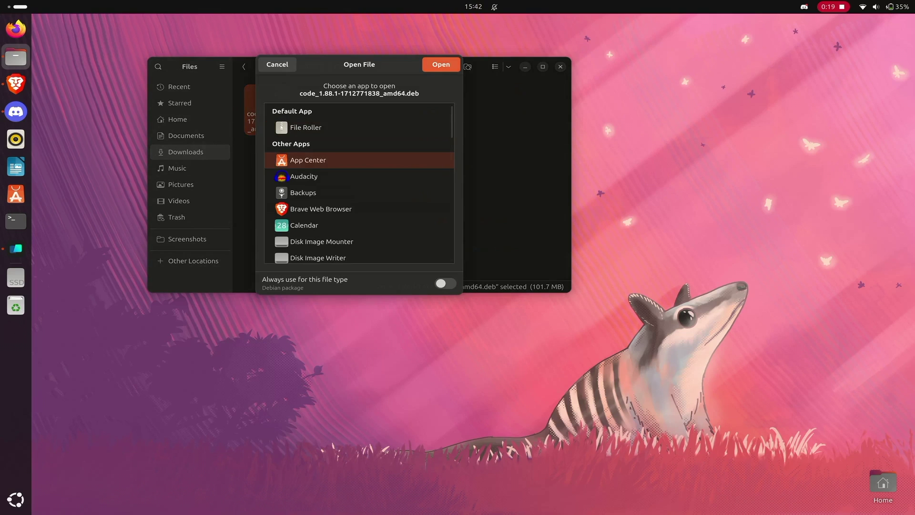
{"action": "left_click", "coordinate": [442, 64]}
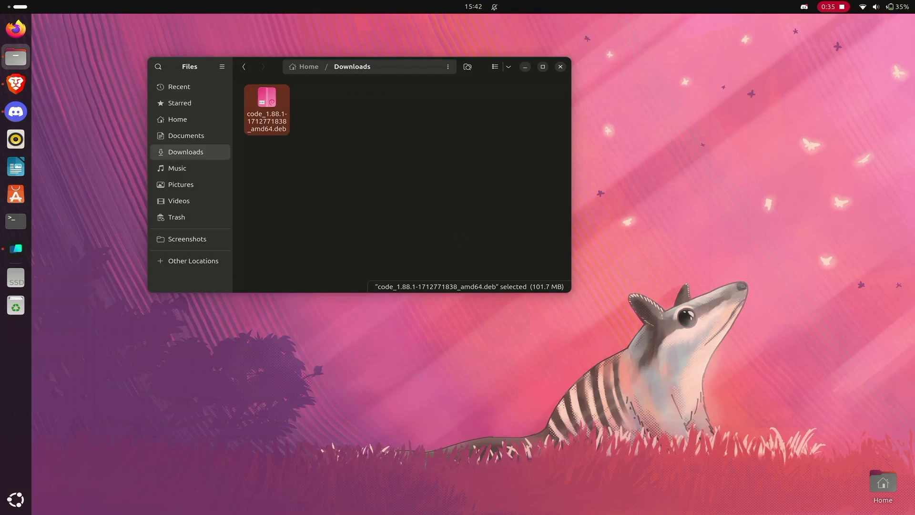
{"action": "key", "text": "Escape"}
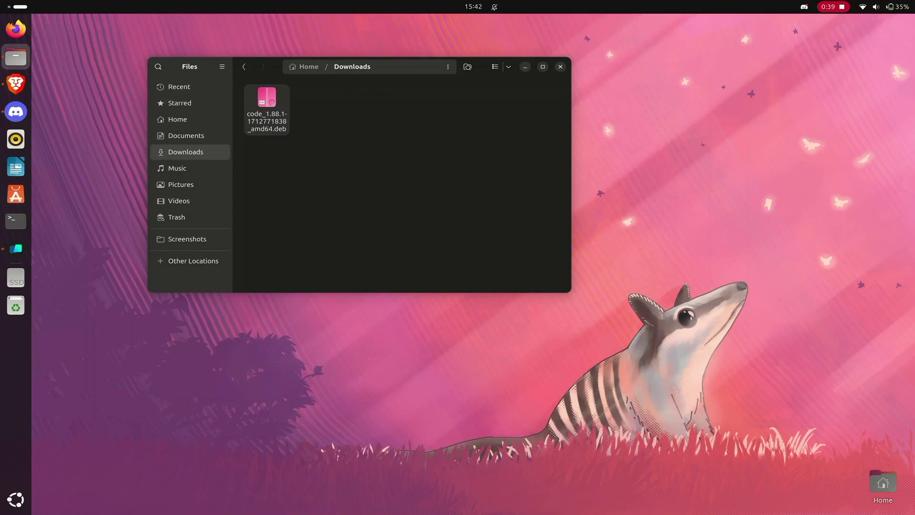
{"action": "left_click", "coordinate": [16, 194]}
{"action": "type", "text": "g"}
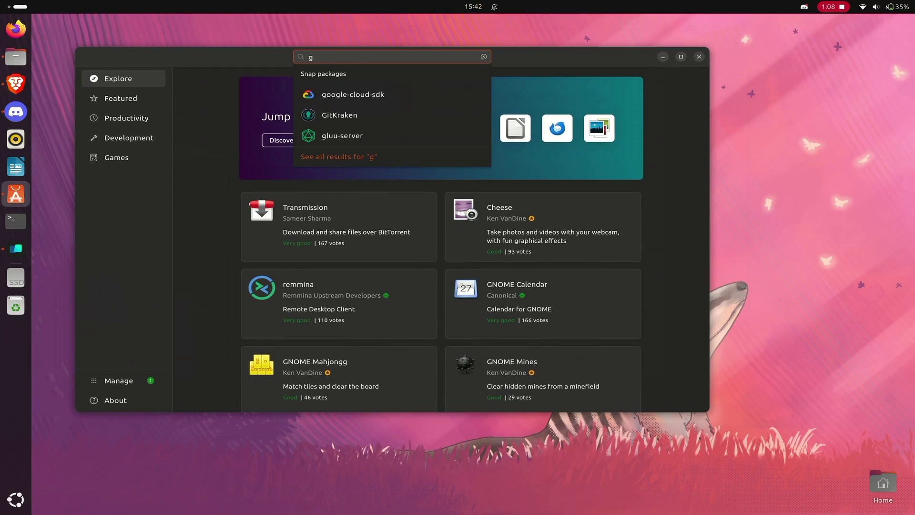
{"action": "type", "text": "de"}
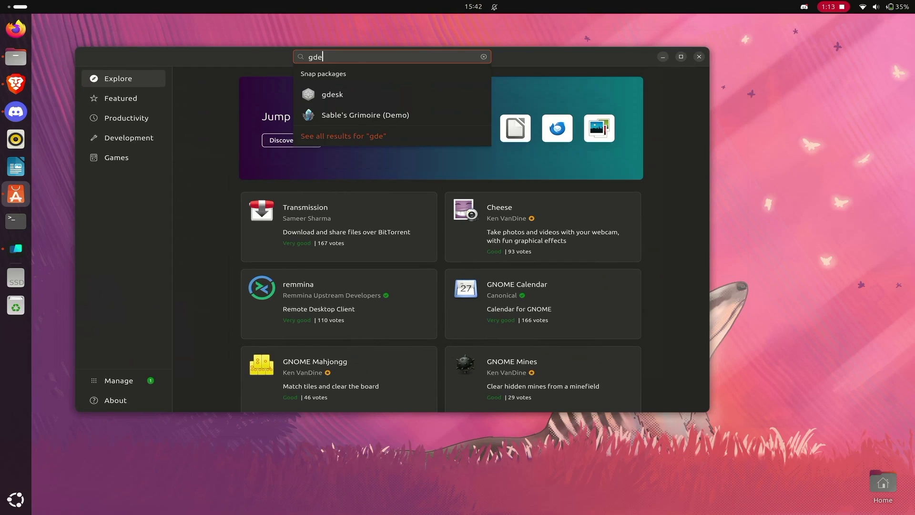
{"action": "type", "text": "b"}
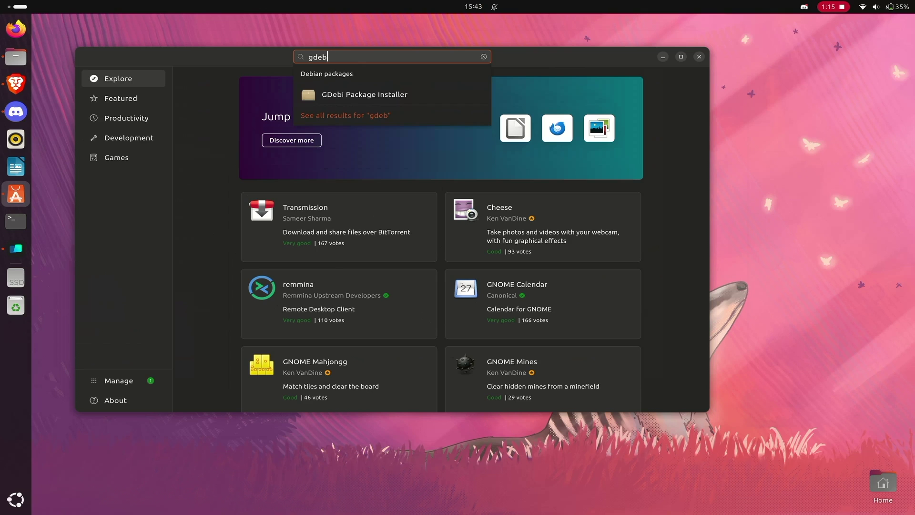
Install GDebi Package Installer from the 'gdeb' App Center search, authorising with the password
{"action": "key", "text": "Down"}
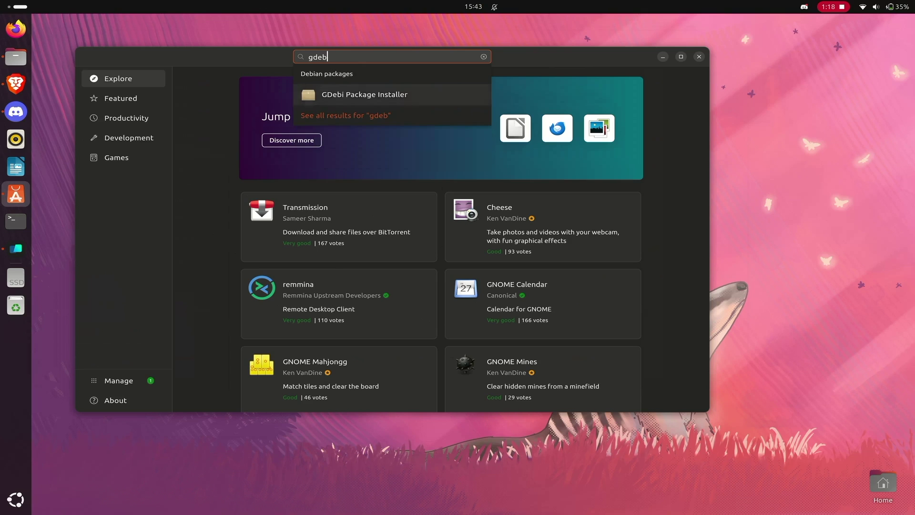
{"action": "key", "text": "Return"}
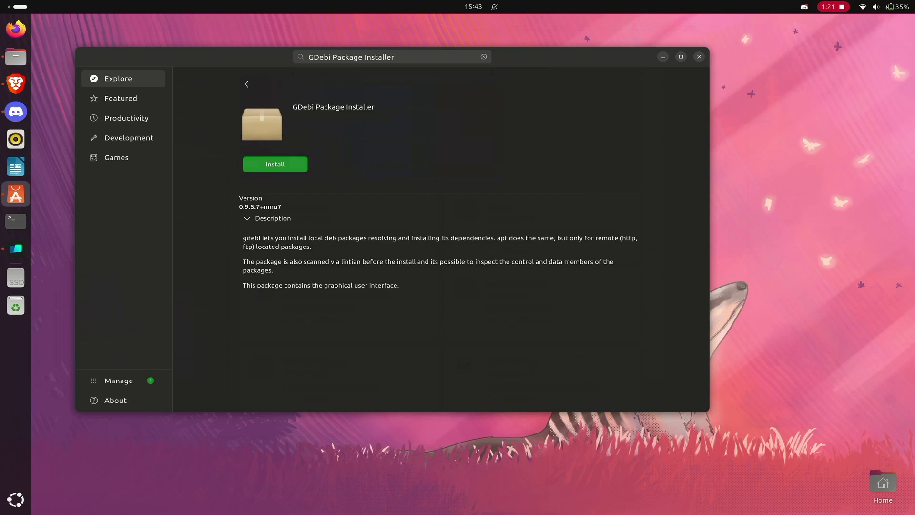
{"action": "key", "text": "Return"}
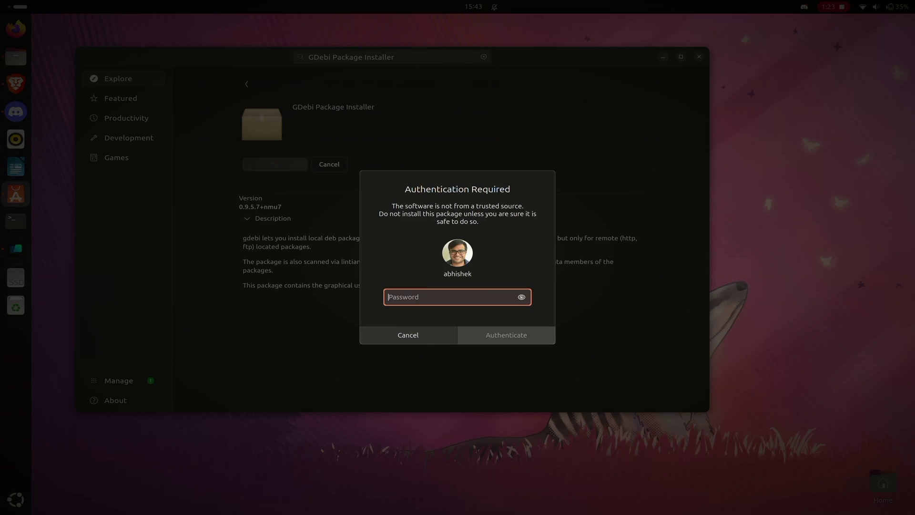
{"action": "type", "text": "•••••••••"}
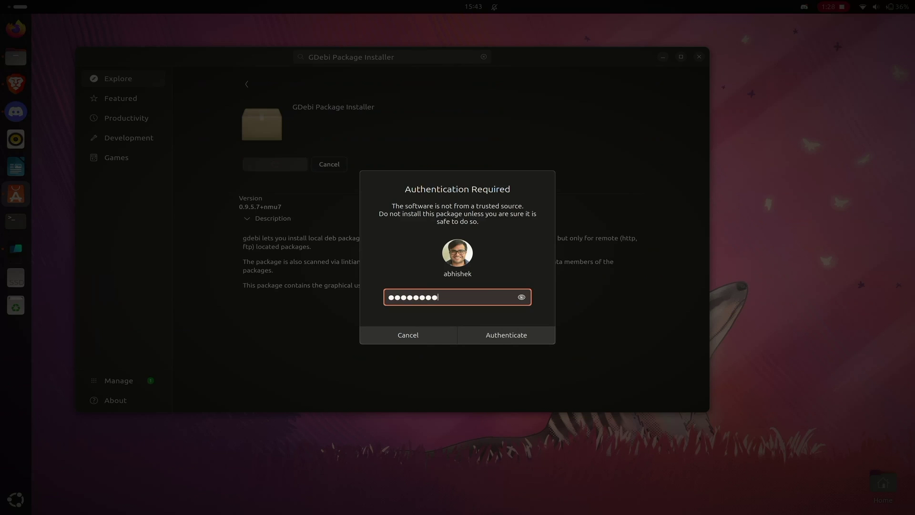
{"action": "key", "text": "Return"}
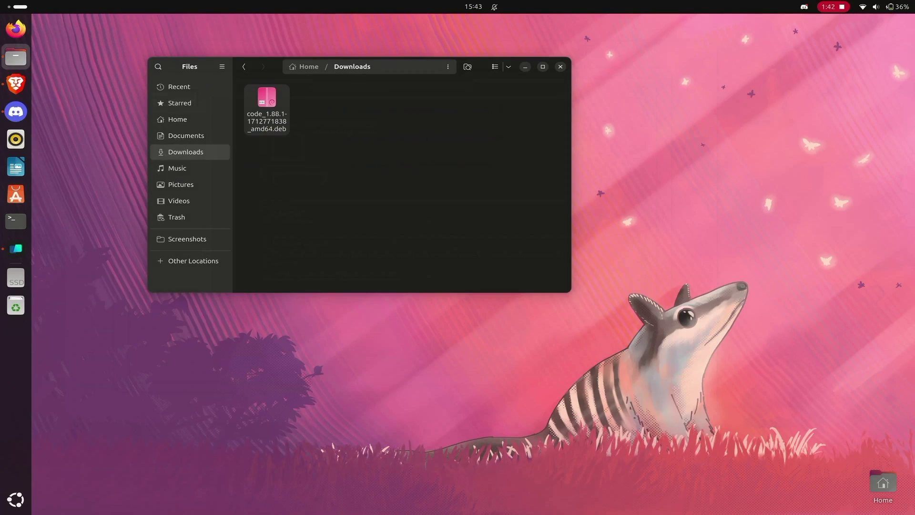
Open the VS Code .deb in GDebi Package Installer and centre its window
{"action": "right_click", "coordinate": [263, 119]}
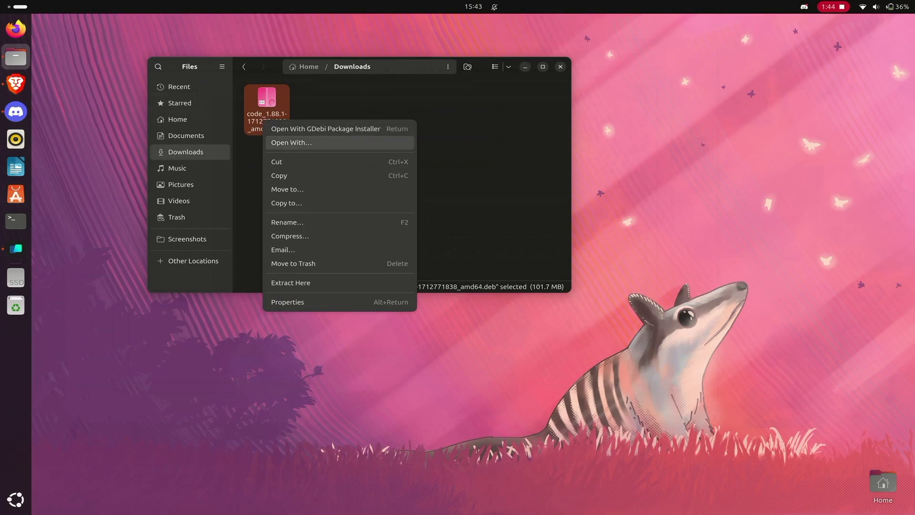
{"action": "left_click", "coordinate": [291, 142]}
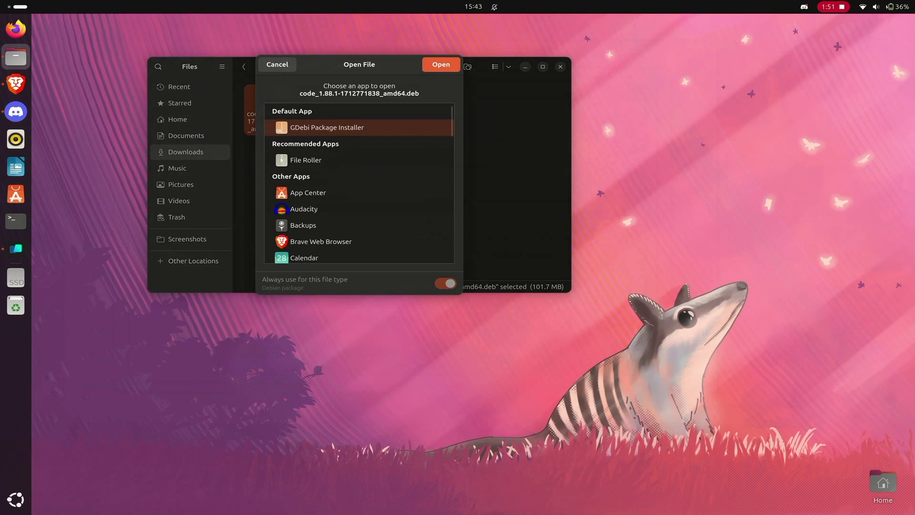
{"action": "left_click", "coordinate": [441, 64]}
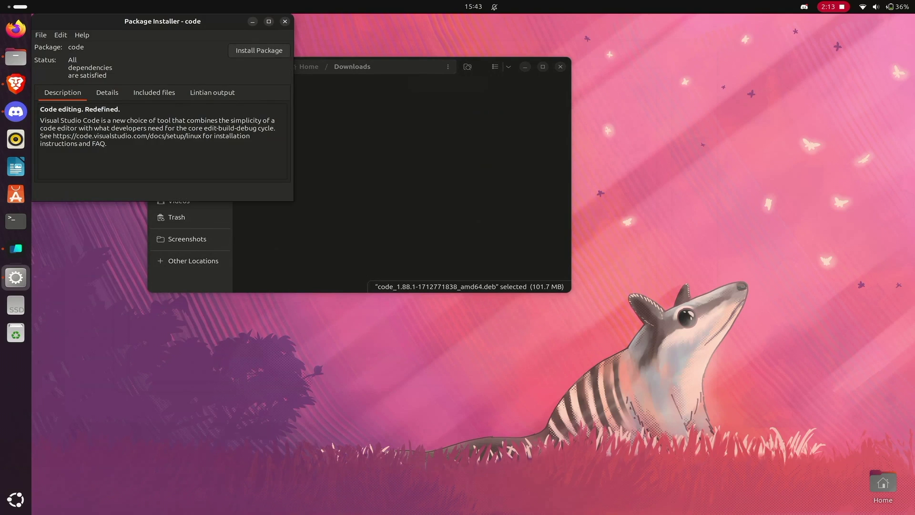
{"action": "left_click_drag", "start_coordinate": [162, 21], "coordinate": [398, 98]}
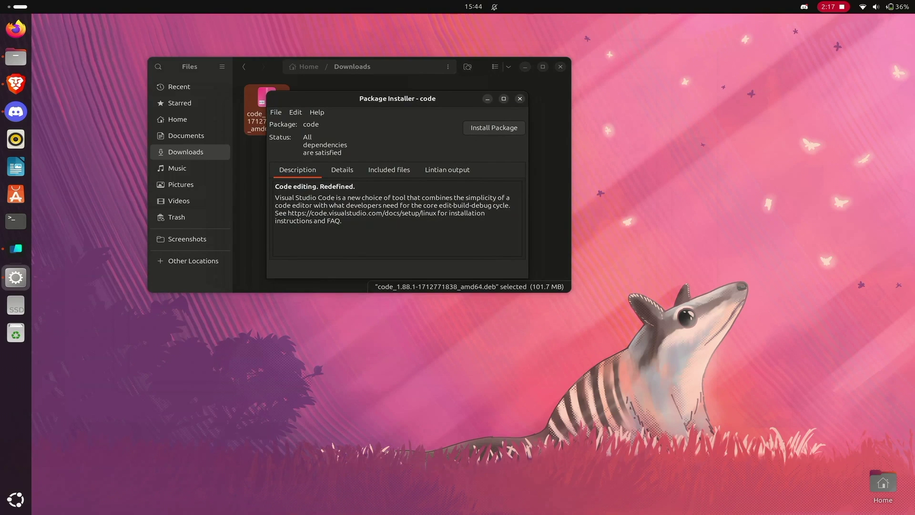
Install the code package with the password and confirm it appears in the 'code' app search
{"action": "left_click", "coordinate": [493, 128]}
{"action": "type", "text": "•••"}
{"action": "key", "text": "Return"}
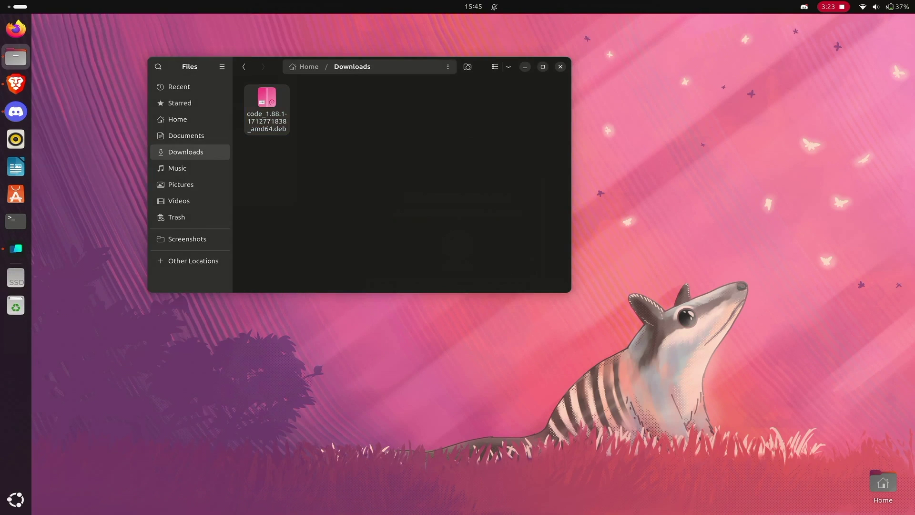
{"action": "key", "text": "super"}
{"action": "type", "text": "code"}
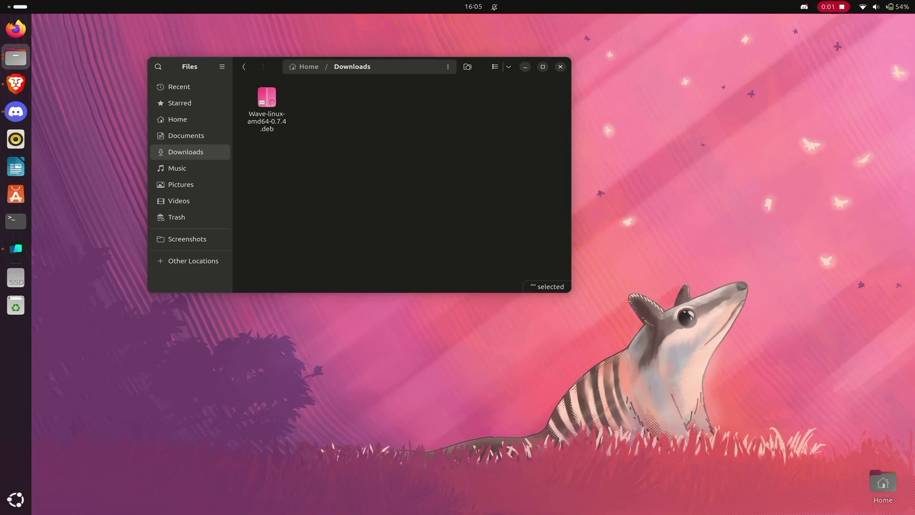
{"action": "right_click", "coordinate": [414, 143]}
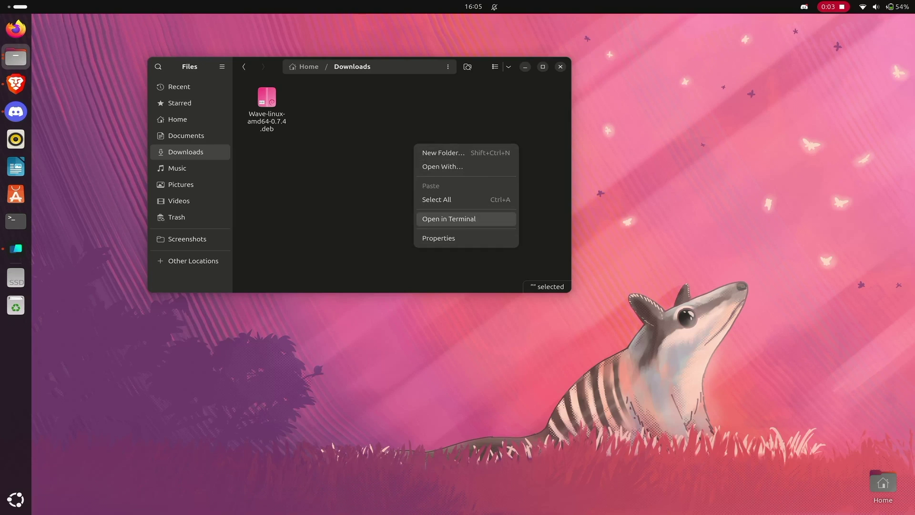
In a Downloads terminal, run sudo apt install ./Wave-linux-amd64-0.7.4.deb and enter the password
{"action": "left_click", "coordinate": [458, 218]}
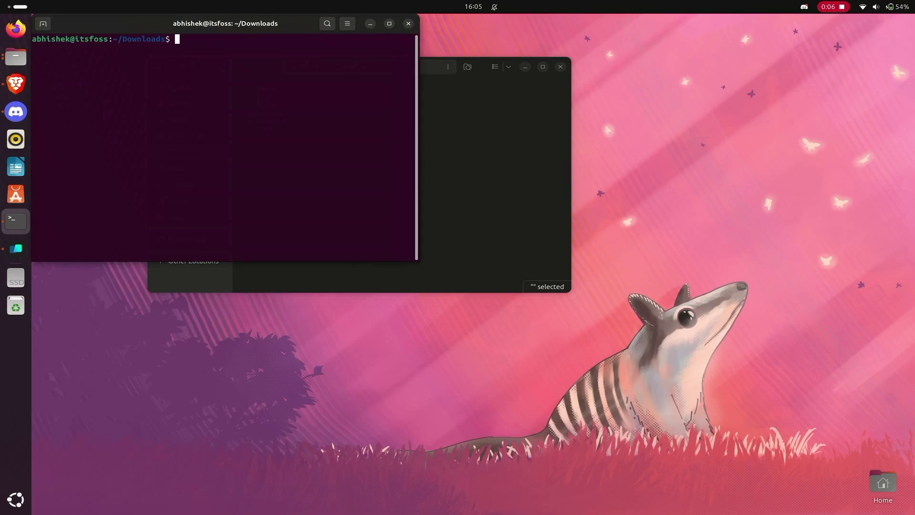
{"action": "left_click_drag", "start_coordinate": [225, 23], "coordinate": [355, 62]}
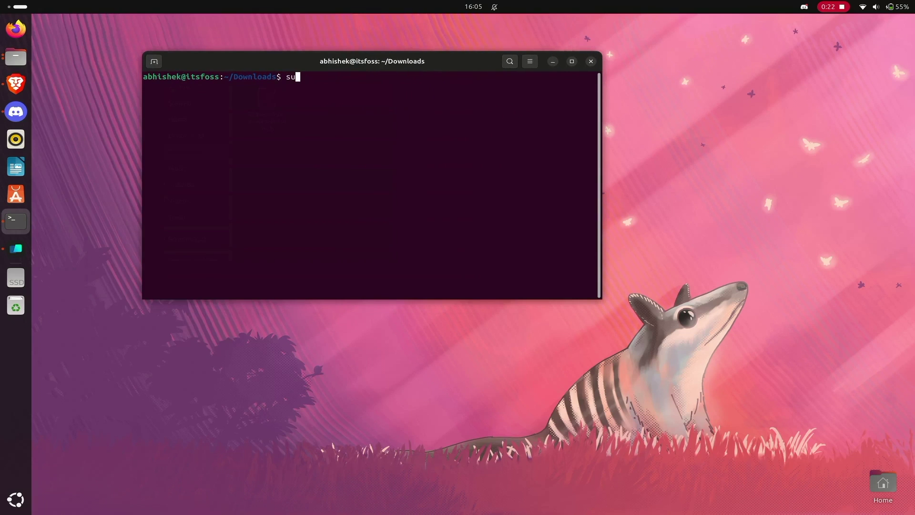
{"action": "type", "text": "sudo "}
{"action": "type", "text": "apt install"}
{"action": "type", "text": " ./"}
{"action": "type", "text": "W"}
{"action": "key", "text": "Tab"}
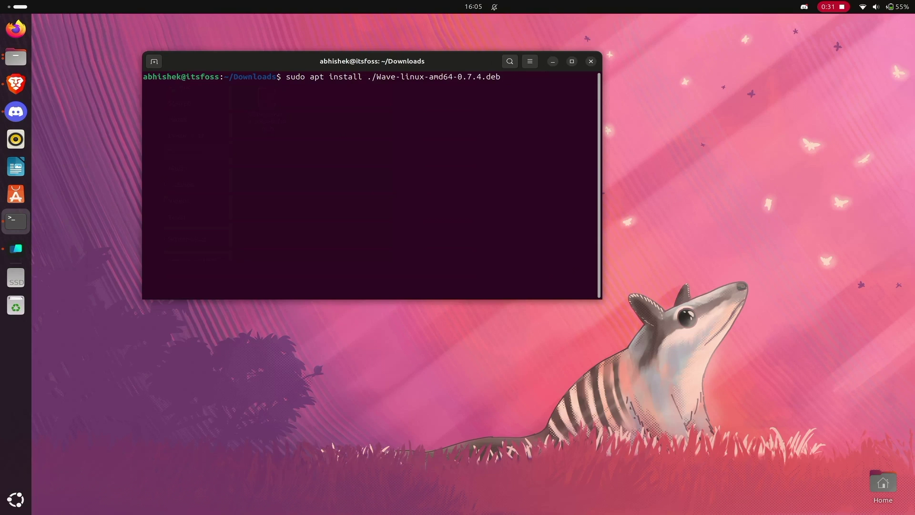
{"action": "key", "text": "Return"}
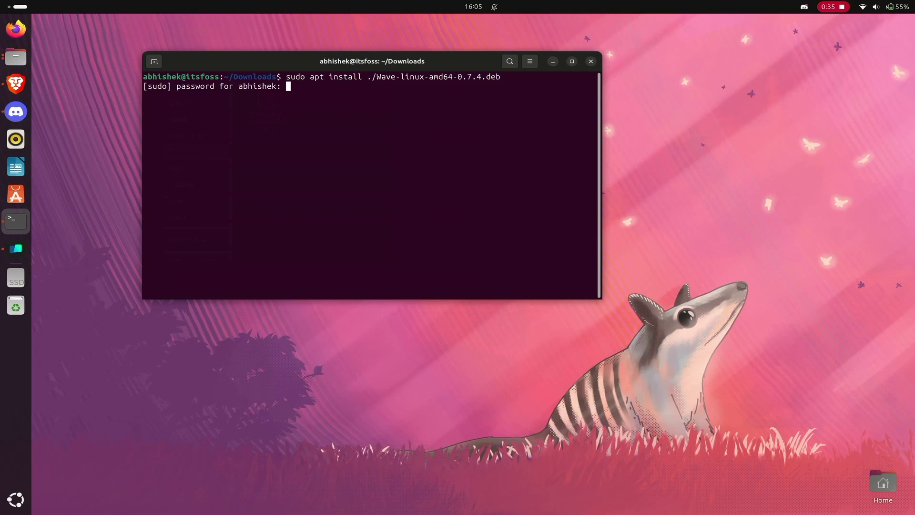
{"action": "key", "text": "Return"}
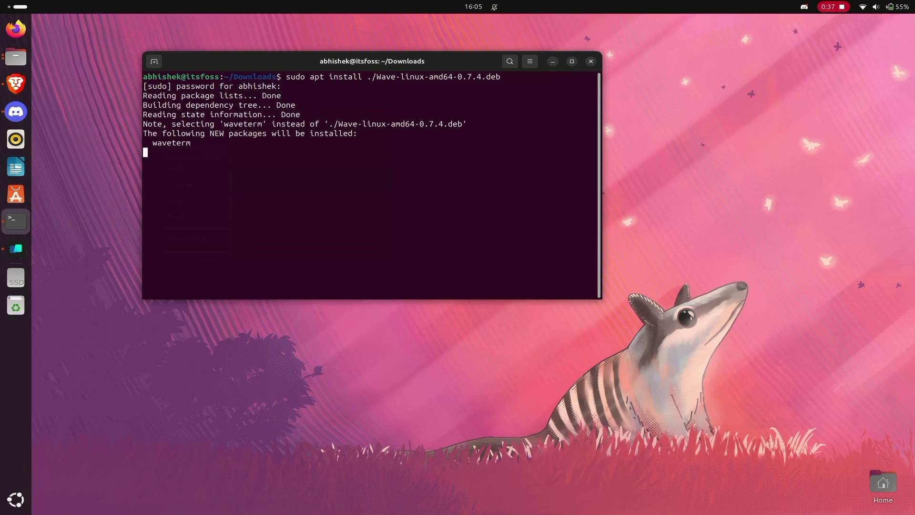
Confirm the waveterm install, let apt finish, and review the permission-denied download notice
{"action": "key", "text": "Return"}
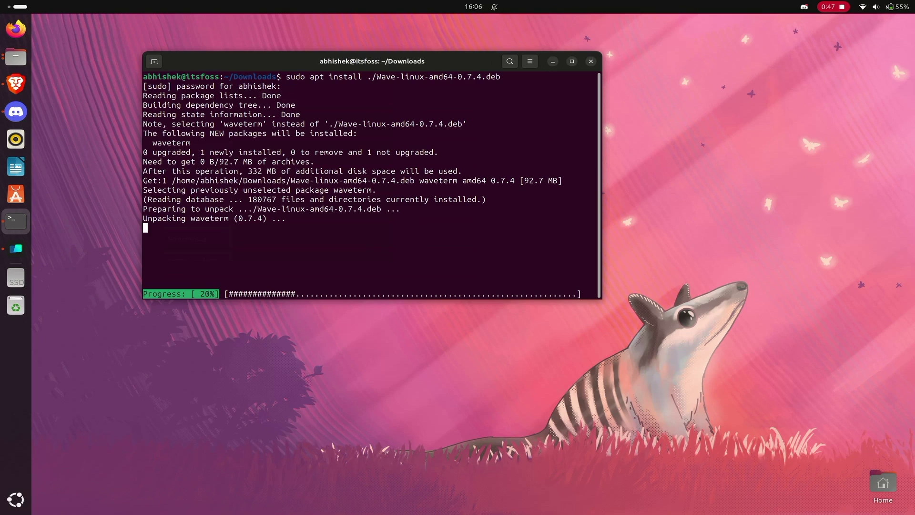
{"action": "left_click_drag", "start_coordinate": [287, 77], "coordinate": [362, 77]}
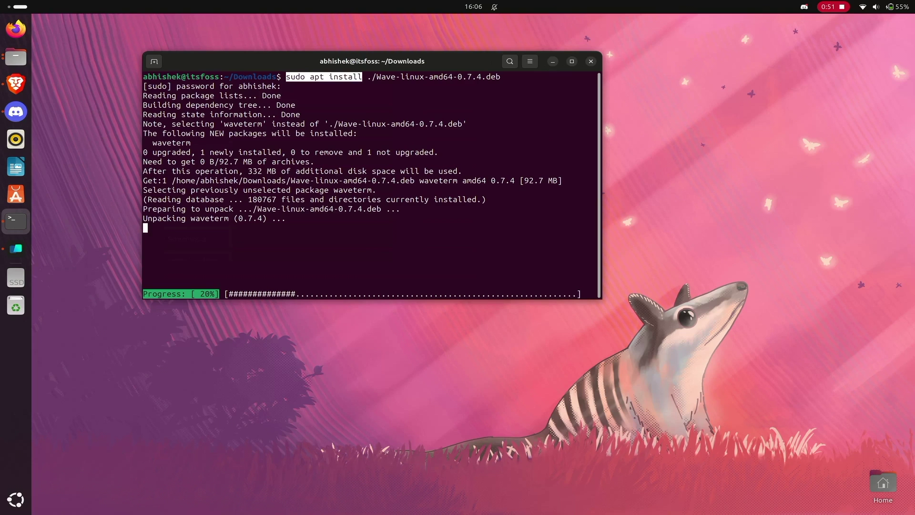
{"action": "left_click", "coordinate": [372, 236]}
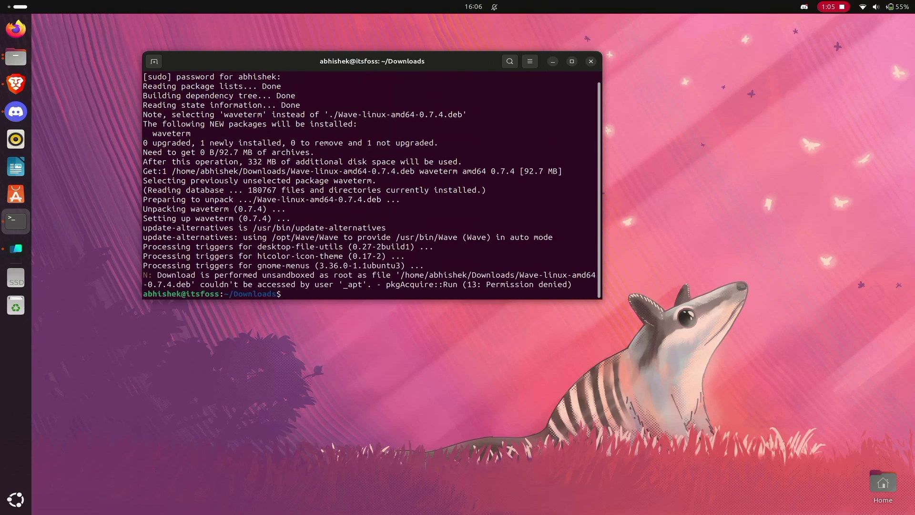
{"action": "left_click_drag", "start_coordinate": [144, 275], "coordinate": [281, 284]}
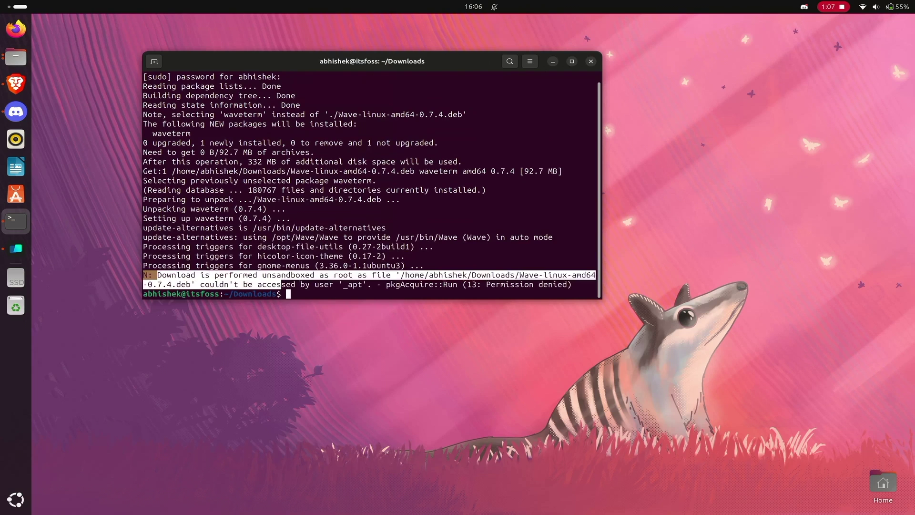
{"action": "mouse_move", "coordinate": [144, 275]}
{"action": "left_mouse_down"}
{"action": "mouse_move", "coordinate": [521, 284]}
{"action": "mouse_move", "coordinate": [281, 294]}
{"action": "left_mouse_up"}
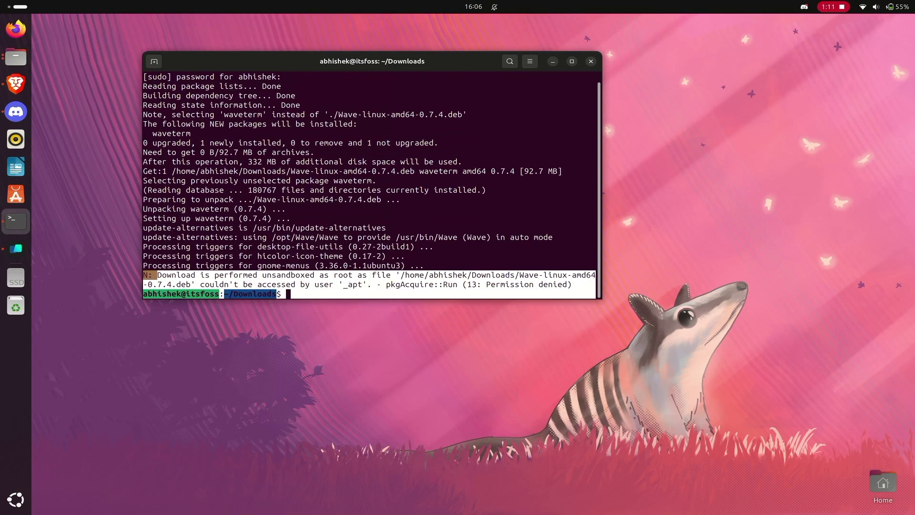
{"action": "left_click", "coordinate": [281, 294]}
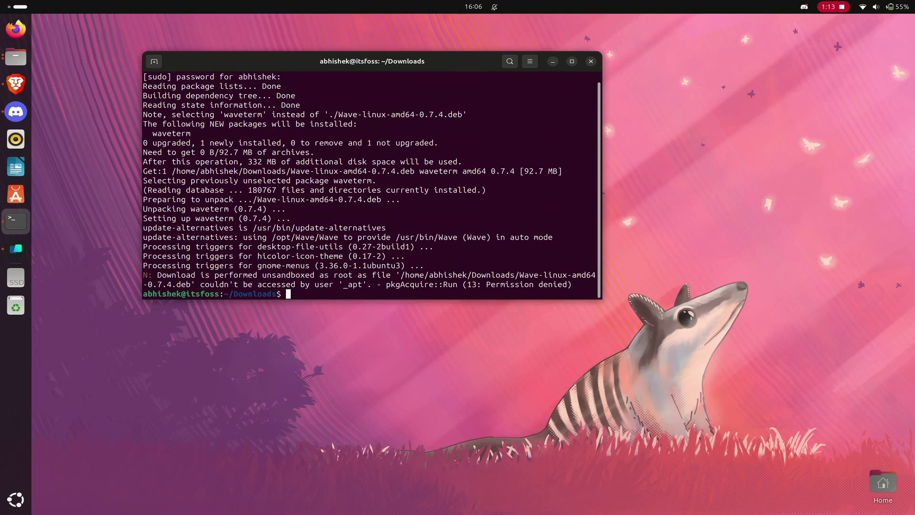
{"action": "key", "text": "super"}
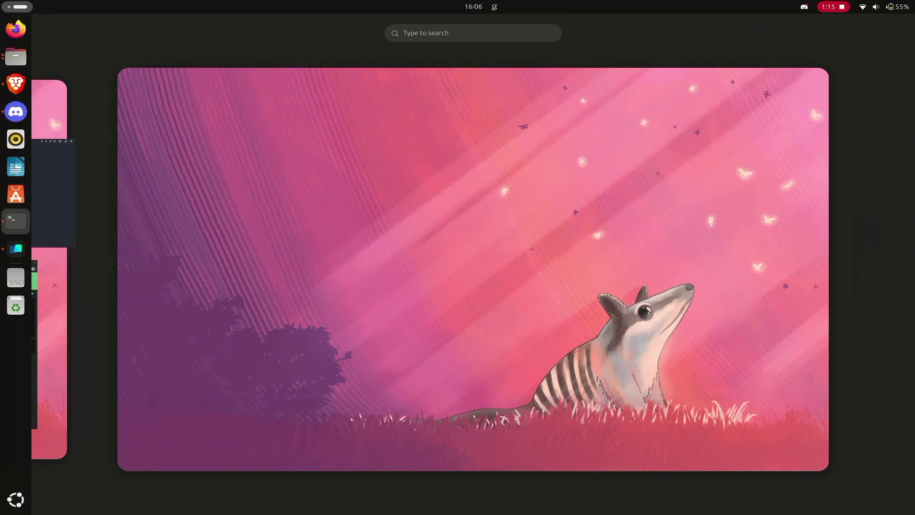
{"action": "type", "text": "wave"}
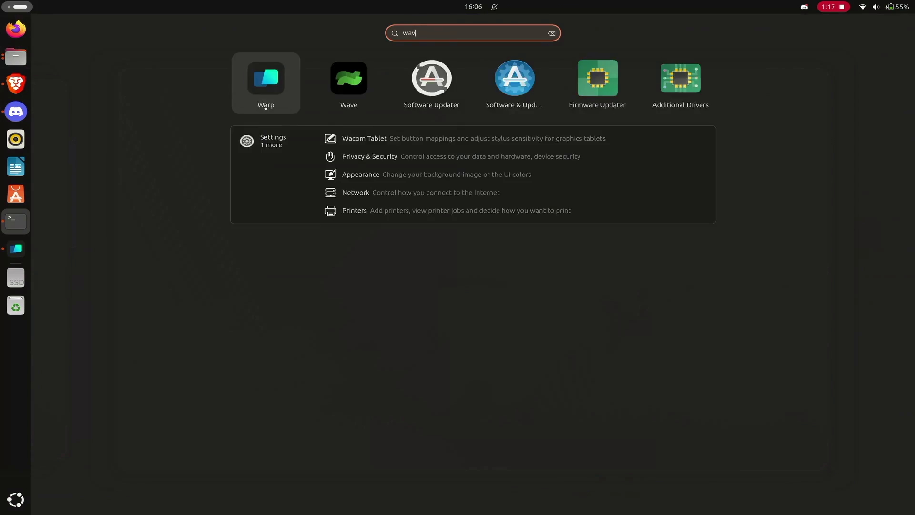
Launch the Wave app from the 'wave' search results
{"action": "key", "text": "Return"}
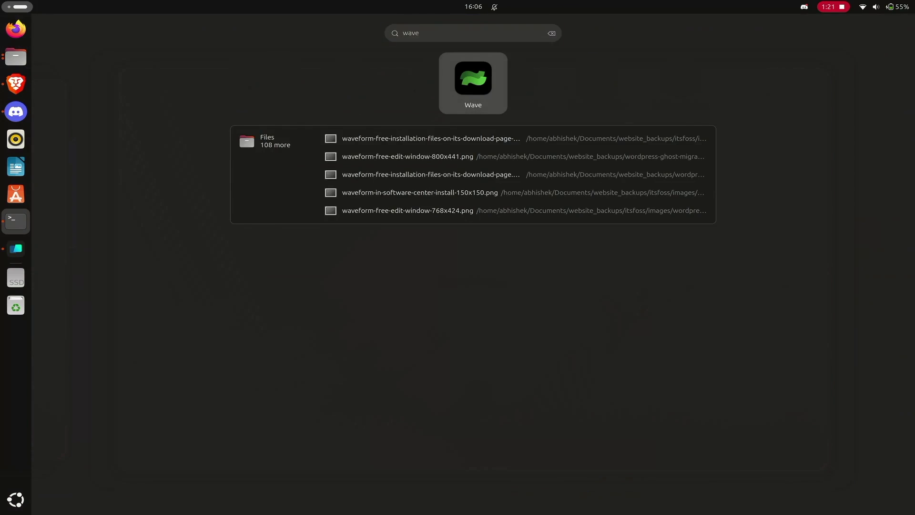